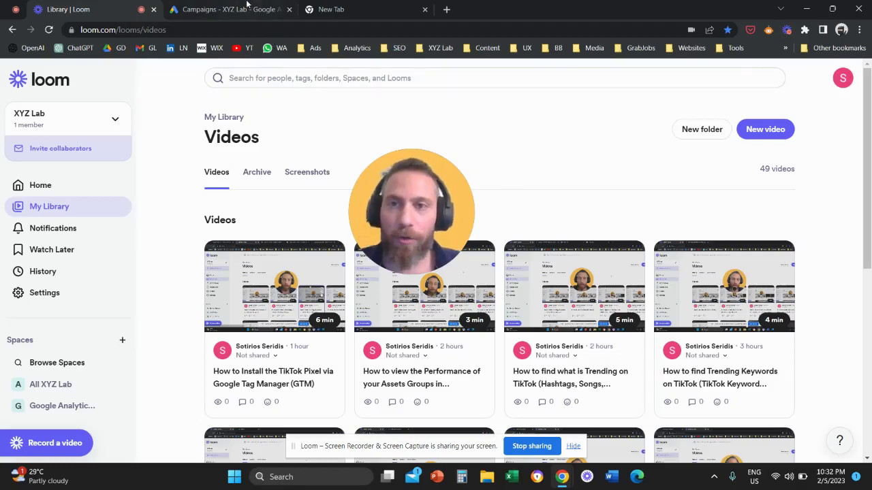
Step: Switch to the Google Ads tab showing the Campaigns overview
left_click(231, 8)
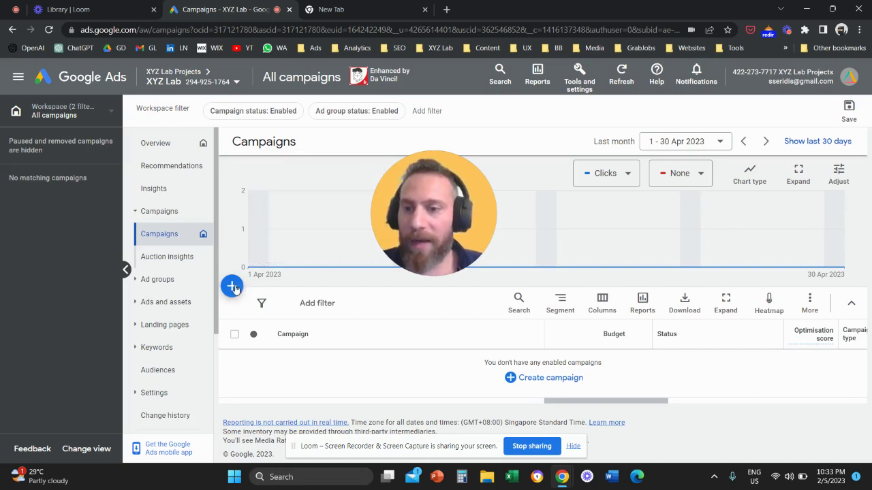
Step: Create a fresh Performance Max campaign without a goal's guidance
left_click(231, 287)
left_click(251, 297)
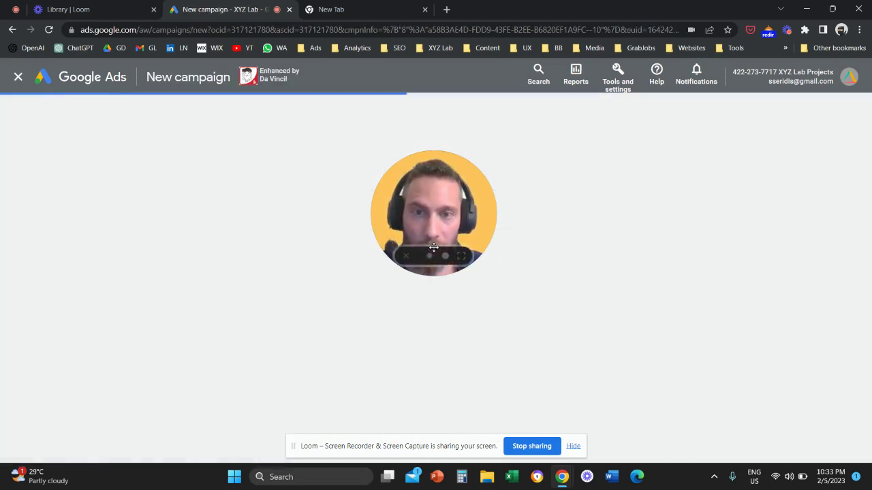
left_click_drag(434, 247, 652, 247)
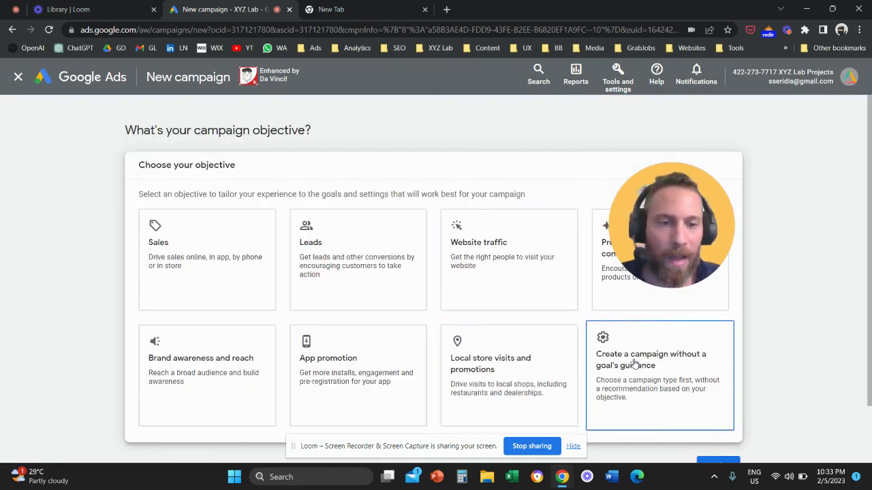
left_click(634, 364)
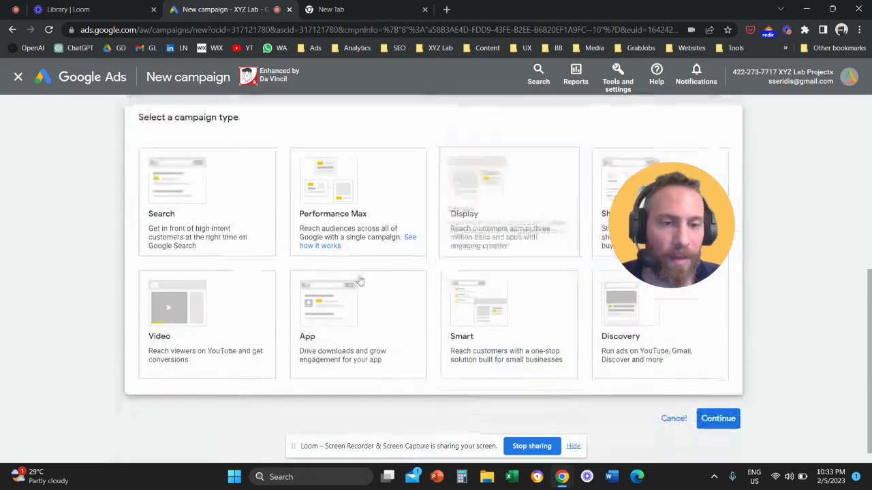
left_click(361, 216)
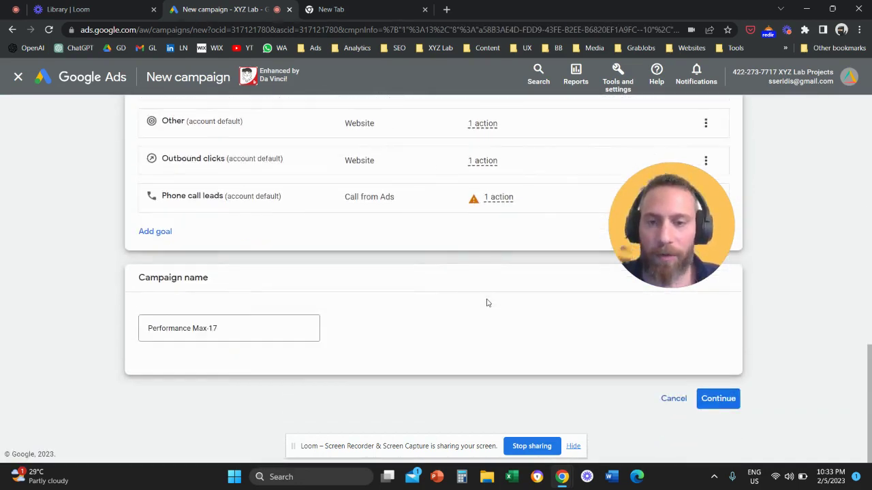
left_click(727, 400)
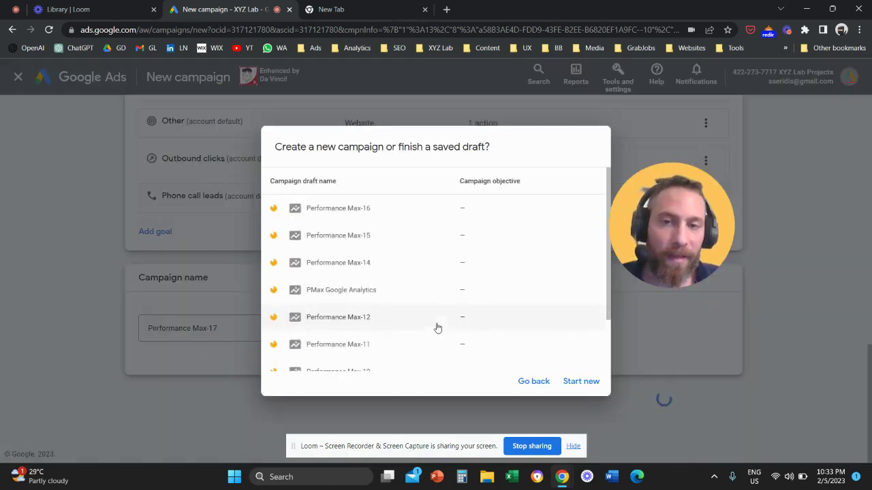
left_click(579, 381)
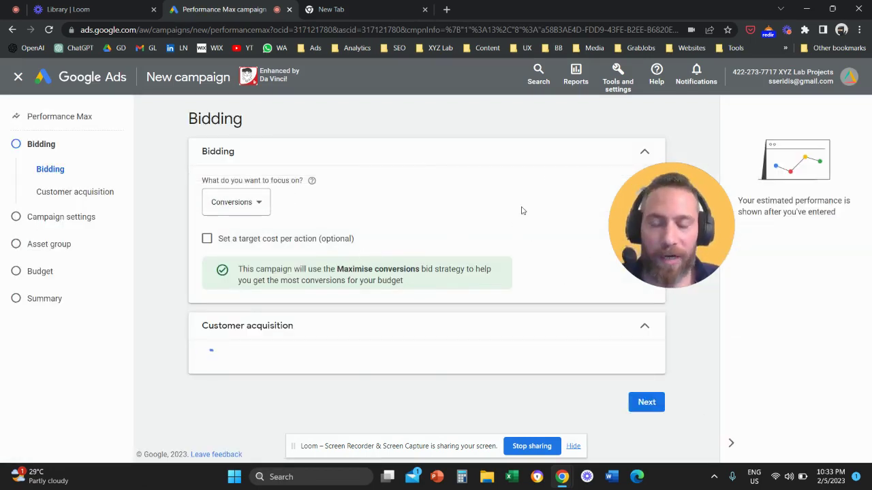
Step: Jump to the campaign's Asset group step
left_click_drag(652, 214, 309, 191)
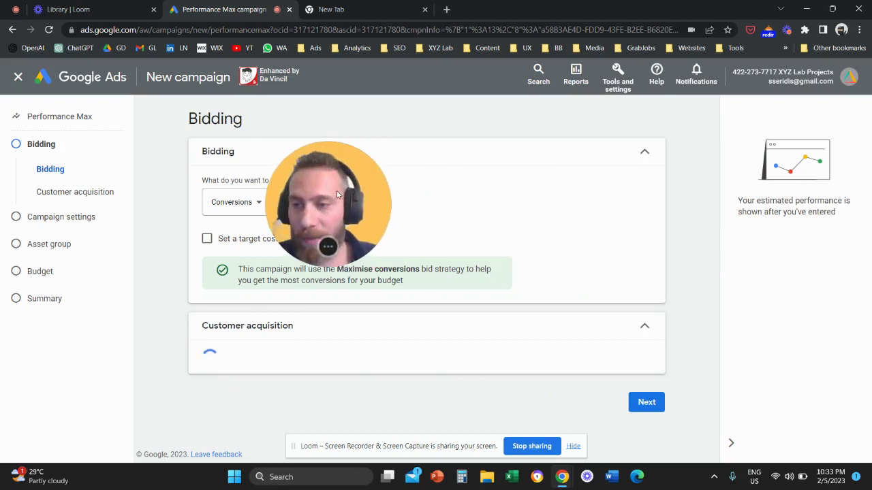
left_click(74, 245)
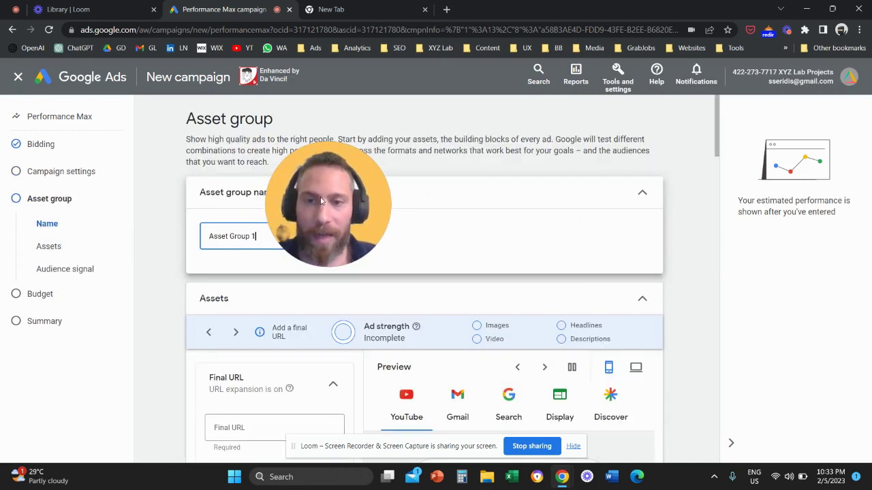
left_click_drag(323, 200, 504, 224)
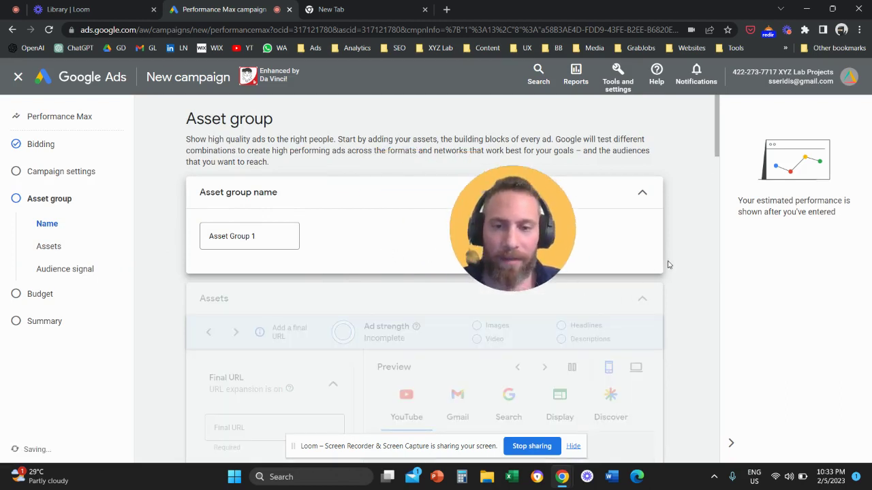
Step: Review the assets down to the Audience signal section
scroll(669, 263, "down", 1)
scroll(671, 262, "down", 1)
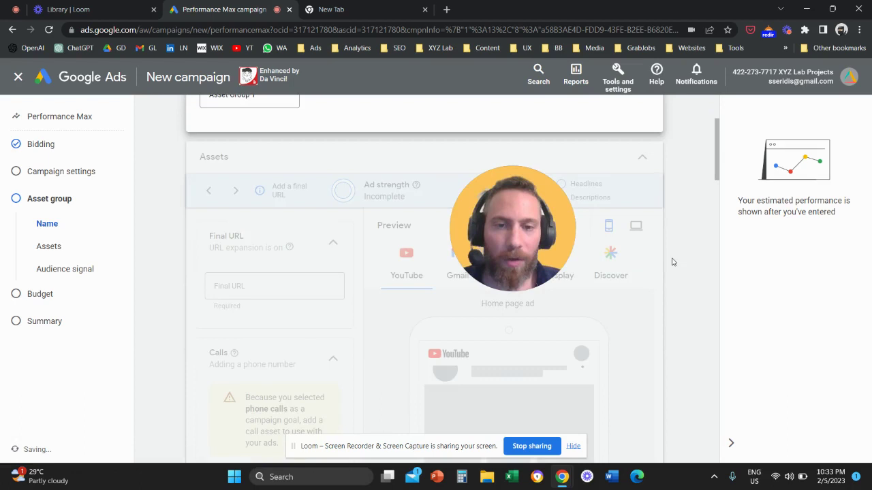
scroll(672, 262, "down", 2)
scroll(672, 262, "down", 1)
scroll(673, 260, "down", 2)
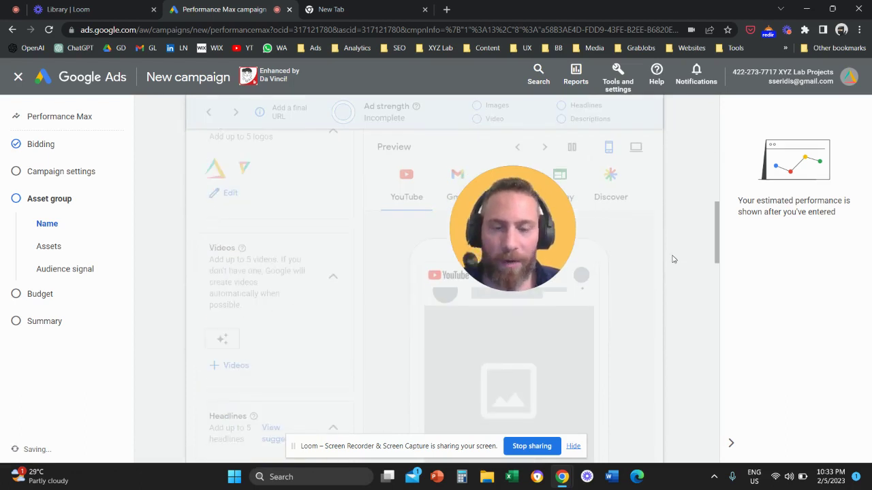
scroll(673, 258, "down", 3)
scroll(673, 259, "down", 2)
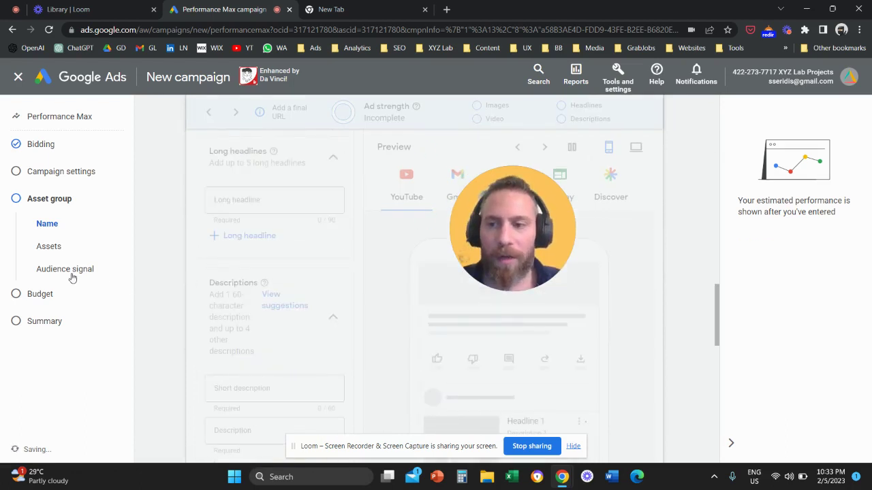
left_click(67, 270)
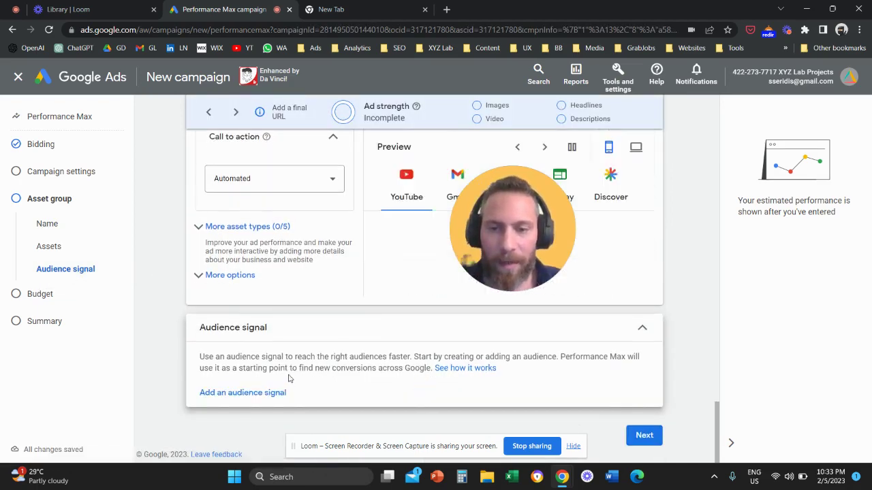
Step: Start adding a new audience signal built from scratch
left_click(232, 421)
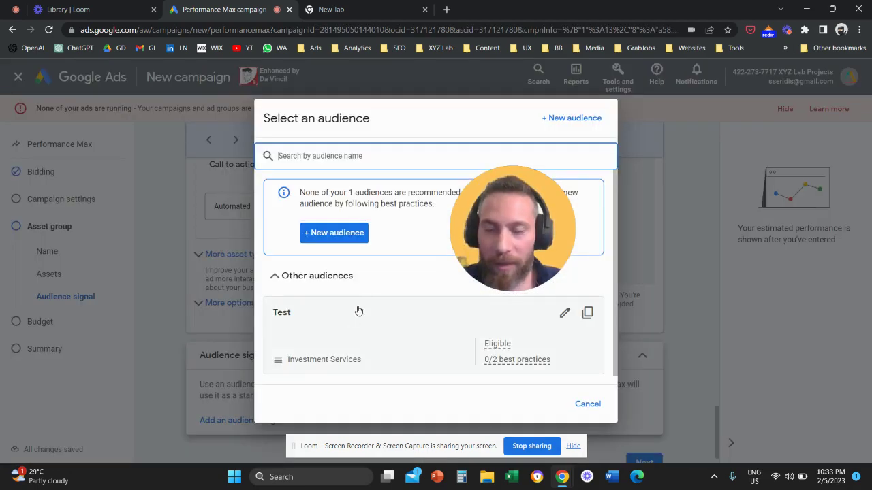
mouse_move(504, 220)
left_mouse_down()
mouse_move(618, 267)
mouse_move(581, 231)
left_mouse_up()
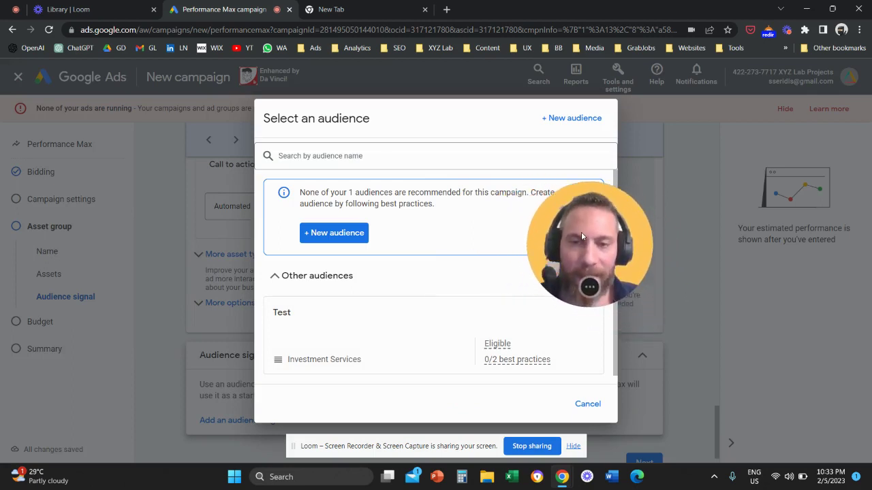
left_click(333, 234)
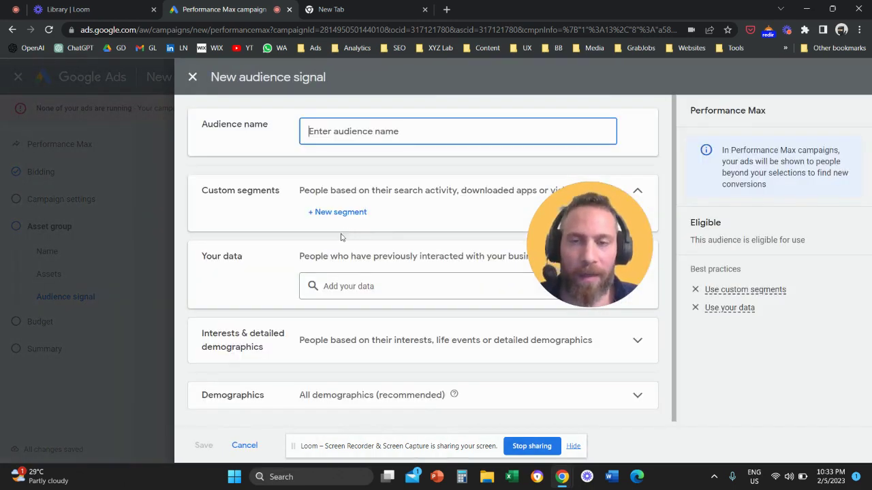
Step: Name the audience signal 'Competitive Websites and Apps'
type("COm")
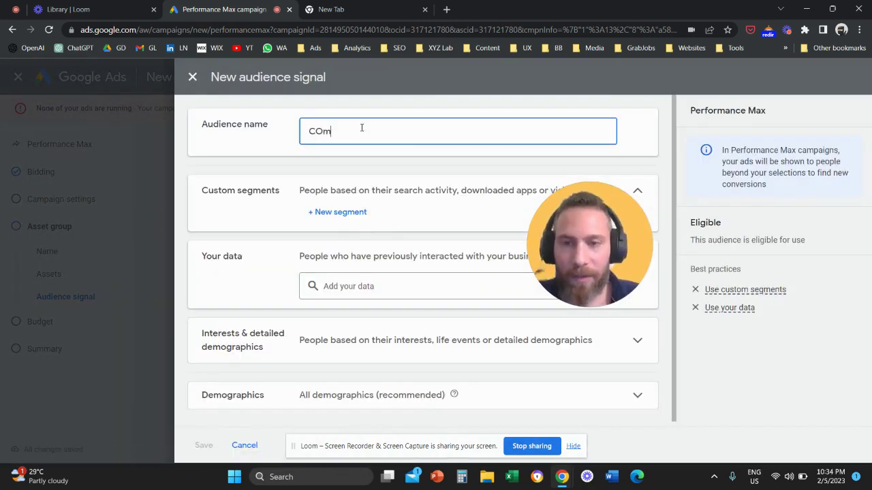
type("p")
key("BackSpace")
key("BackSpace")
key("BackSpace")
type("ompeti")
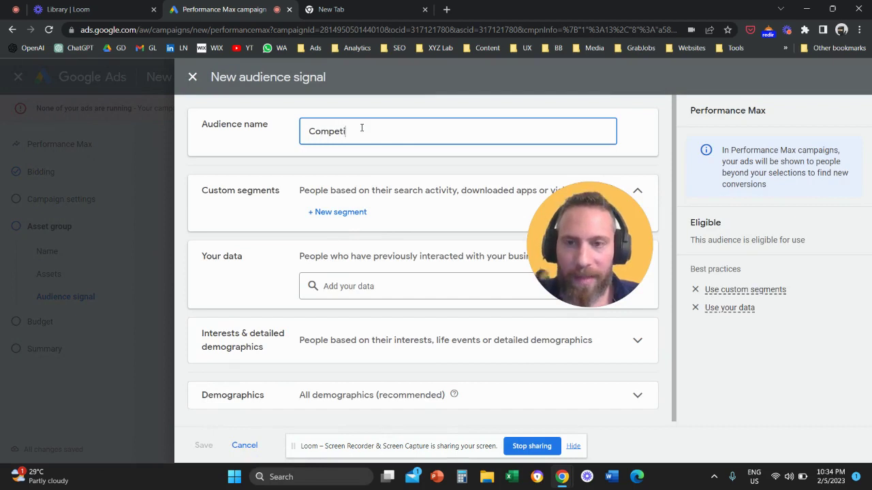
type("tive Webvsite")
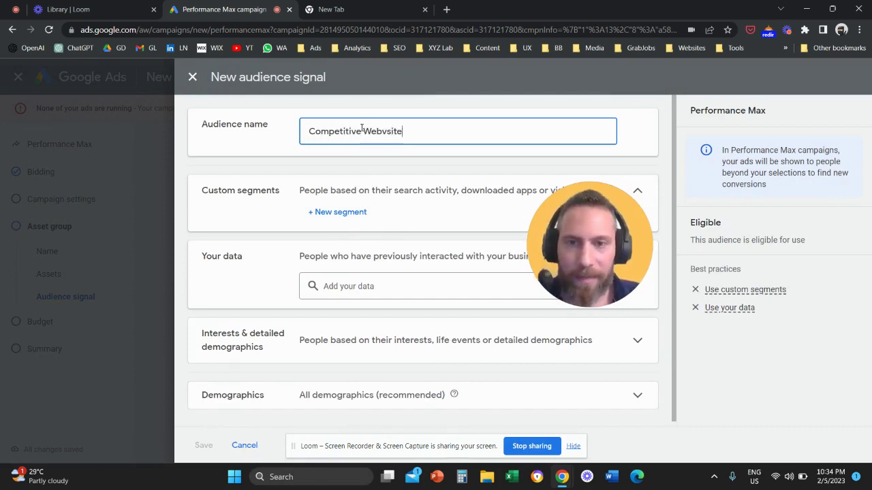
key("BackSpace")
key("BackSpace")
key("BackSpace")
key("BackSpace")
key("BackSpace")
type("sites ")
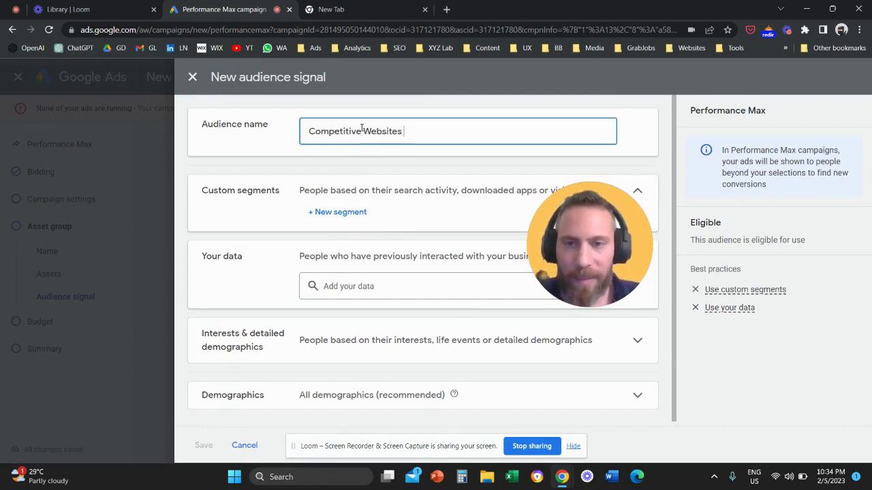
type("an Apps")
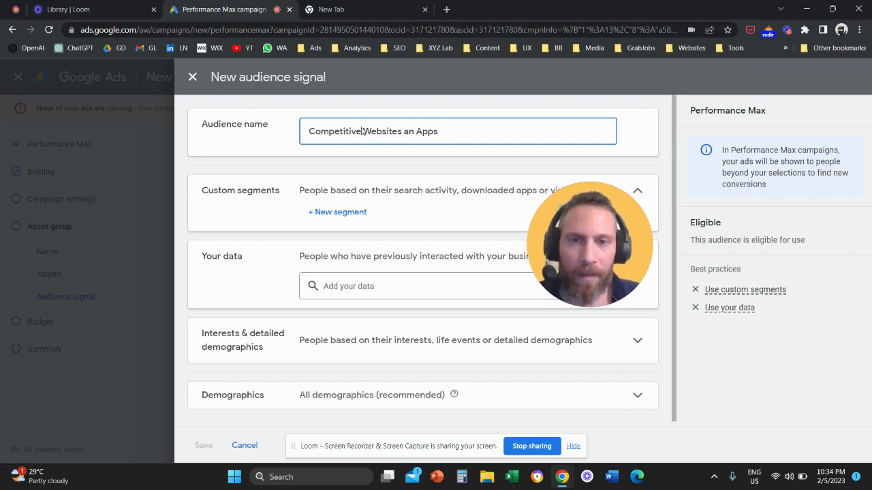
left_click(413, 131)
type("d")
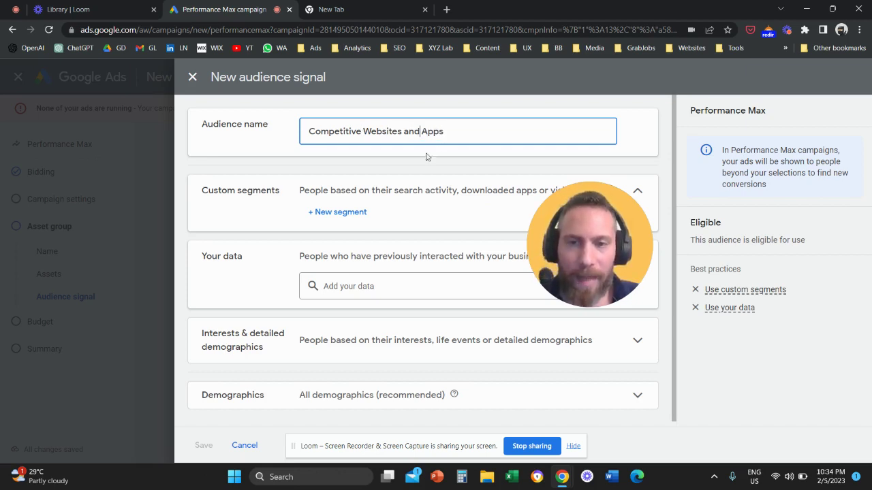
left_click_drag(202, 197, 216, 195)
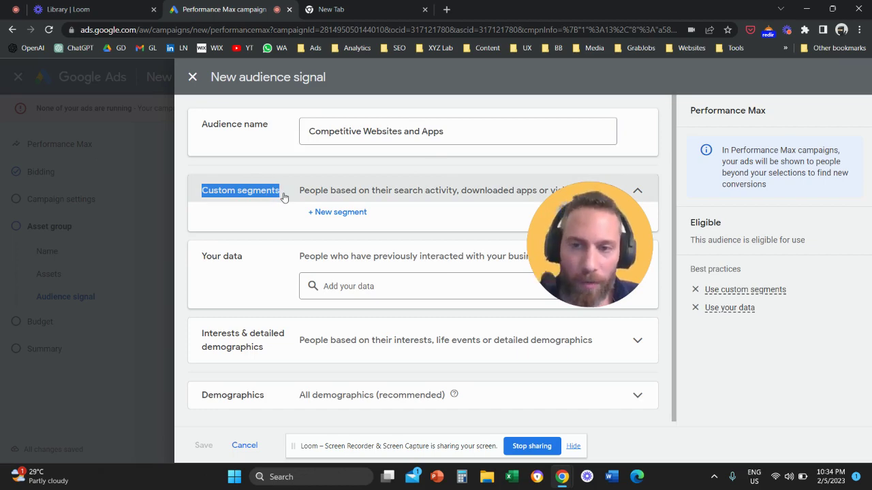
left_click_drag(284, 197, 386, 213)
Step: Start a new custom segment targeting people who browse types of websites
left_click(359, 213)
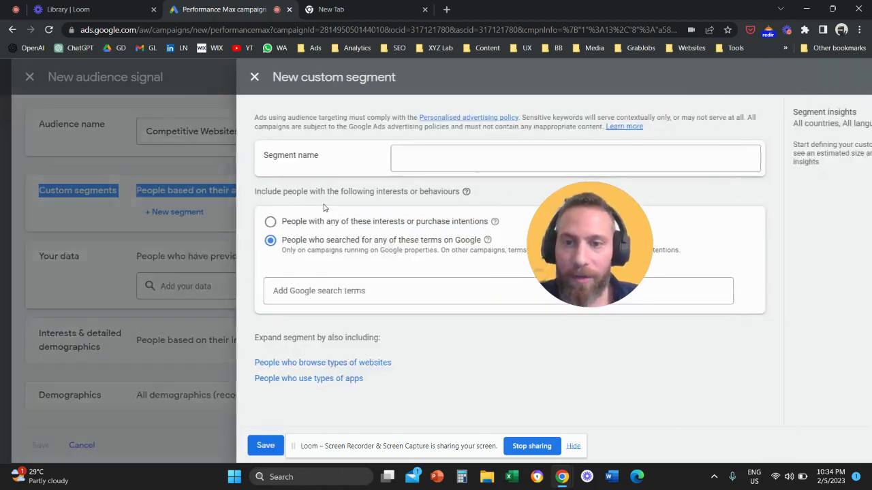
left_click_drag(578, 248, 530, 297)
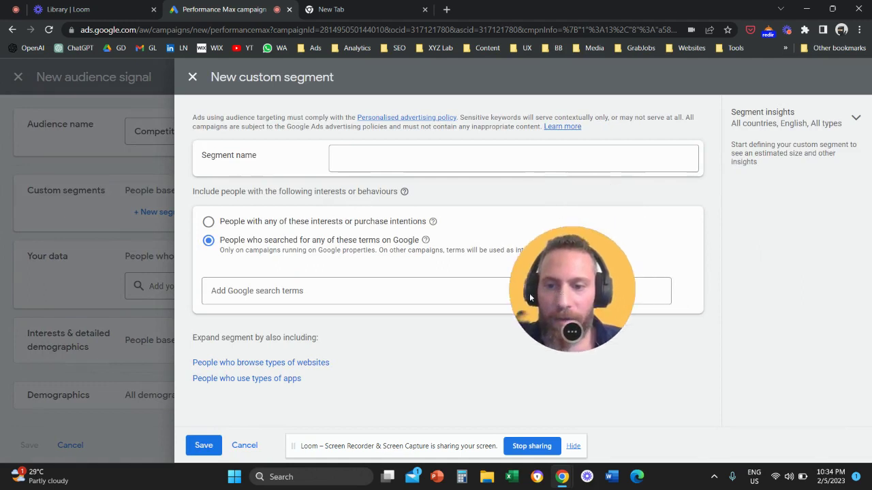
left_click_drag(338, 366, 194, 368)
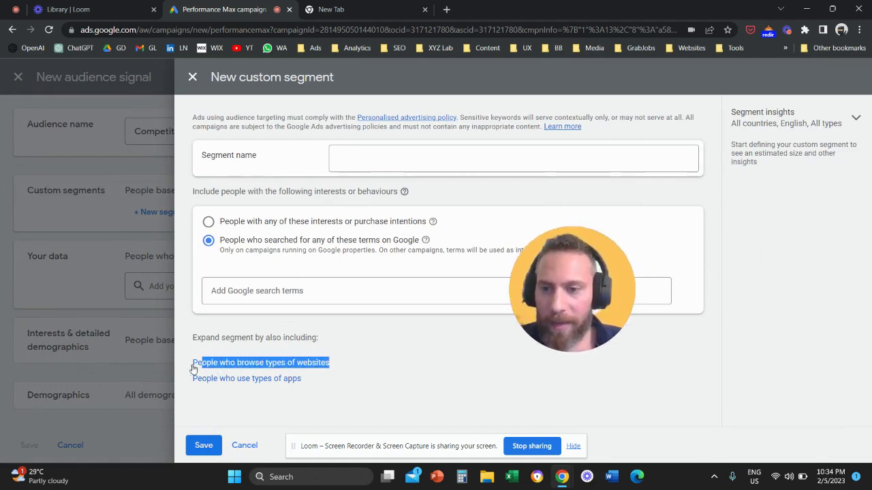
left_click(250, 364)
scroll(309, 348, "down", 1)
type("amazon.com")
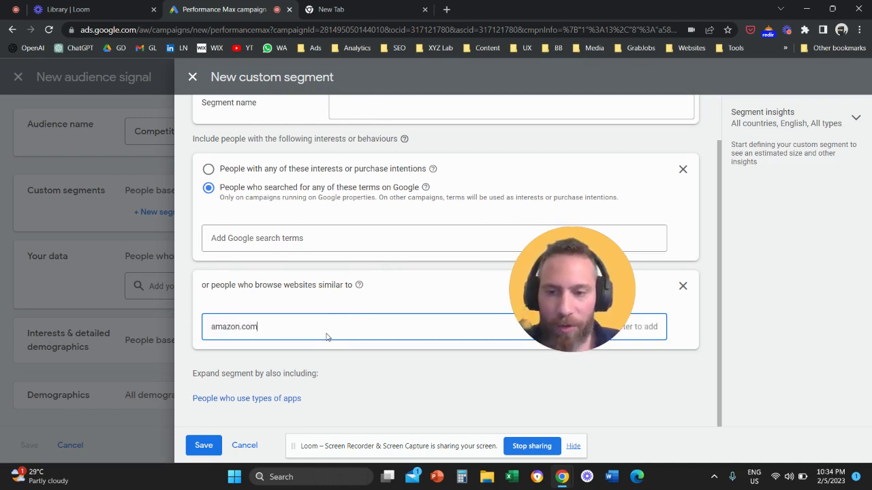
Step: Add amazon.com, lazada.com and shoppee.com as the similar websites
key("Return")
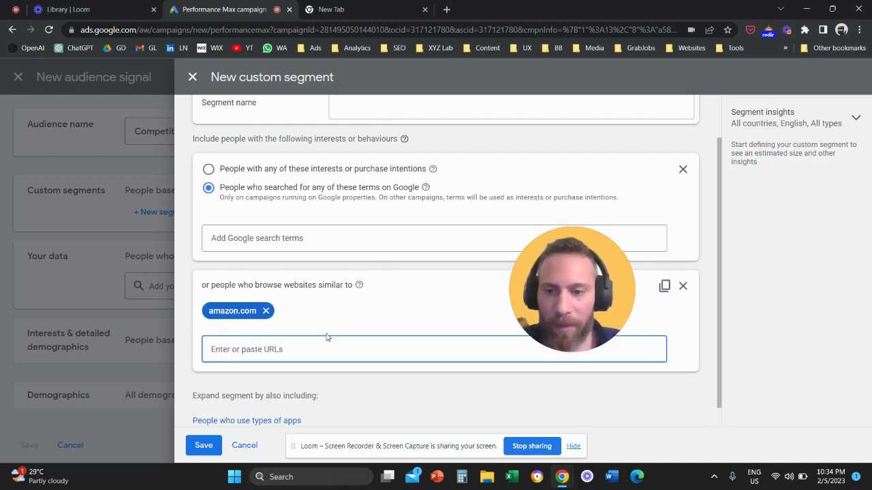
type("lazada.com")
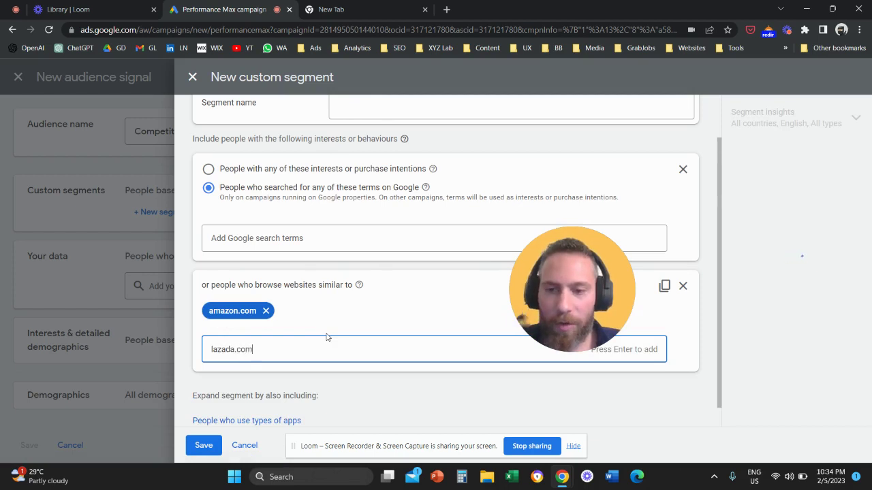
key("Return")
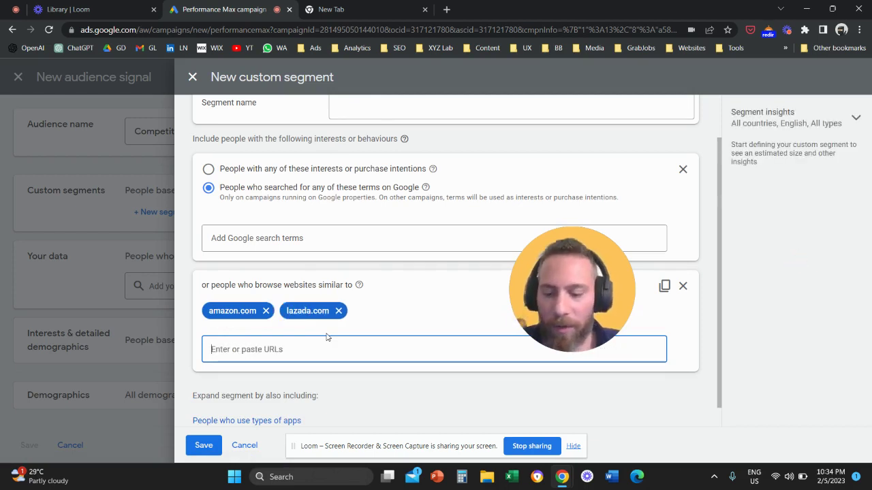
type("shopee.com")
key("Return")
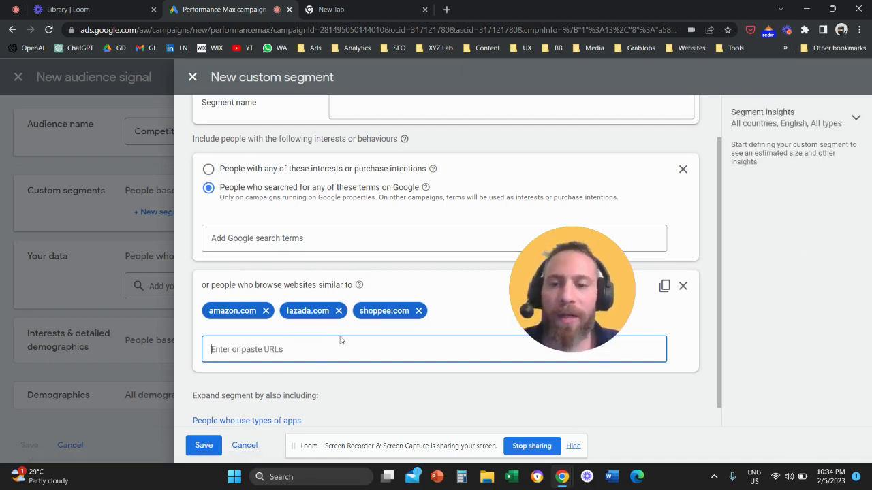
Step: Add app-user targeting to the segment and search for Shopee apps
scroll(388, 371, "down", 1)
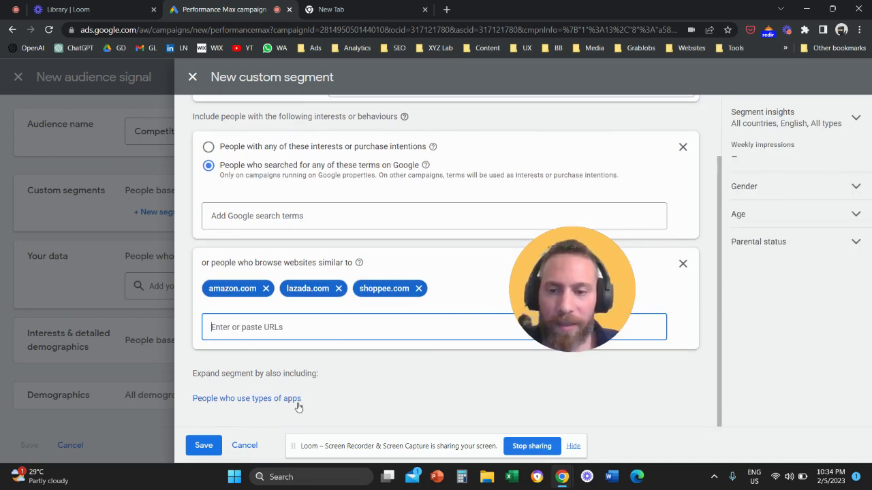
left_click_drag(328, 406, 183, 396)
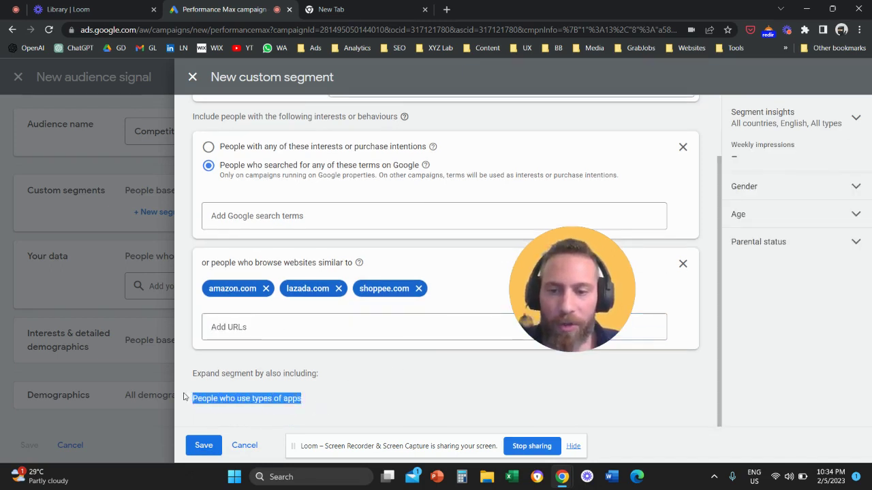
left_click(288, 401)
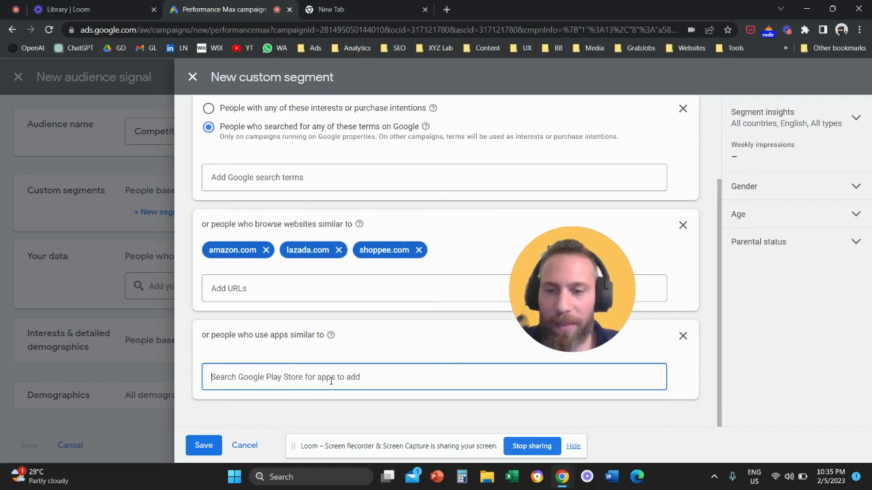
type("amazon")
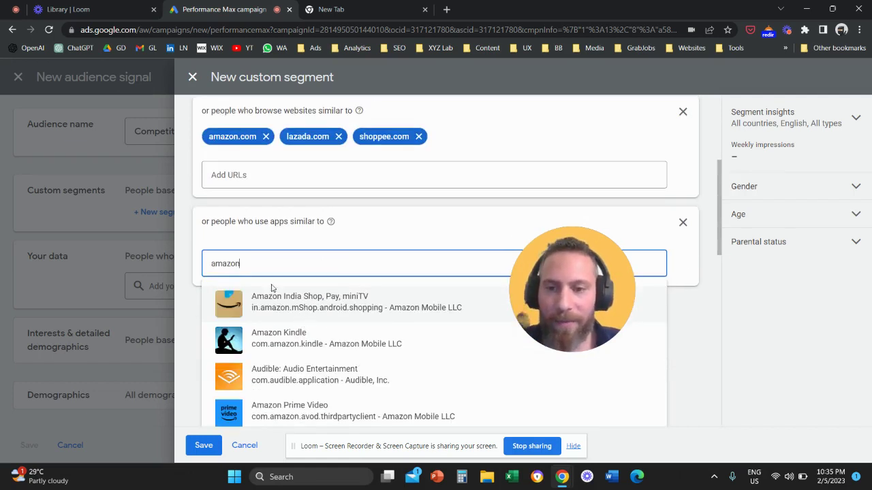
type("sh")
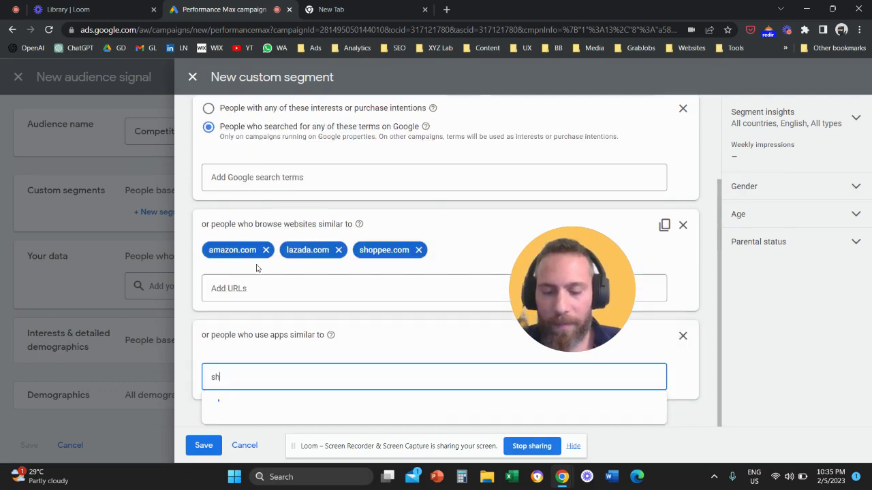
type("oppe")
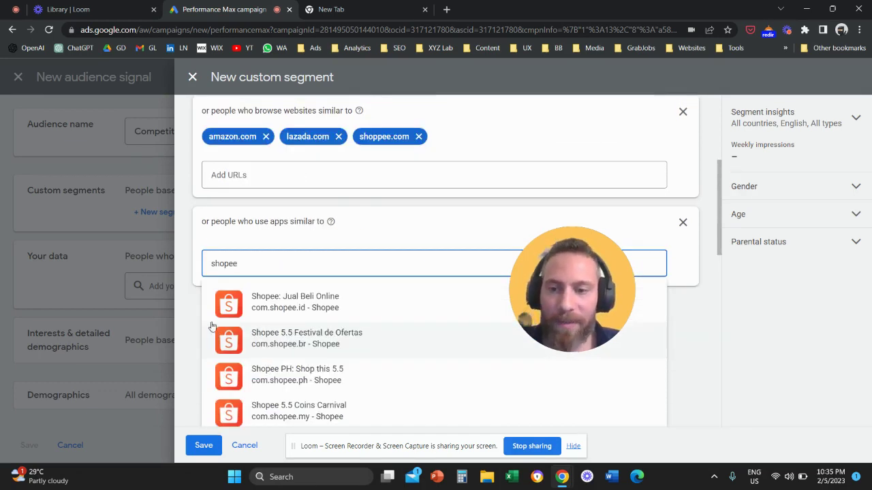
Step: Add Shopee apps such as Shopee: Jual Beli Online and 5.5 Shopee Outlet
left_click(308, 314)
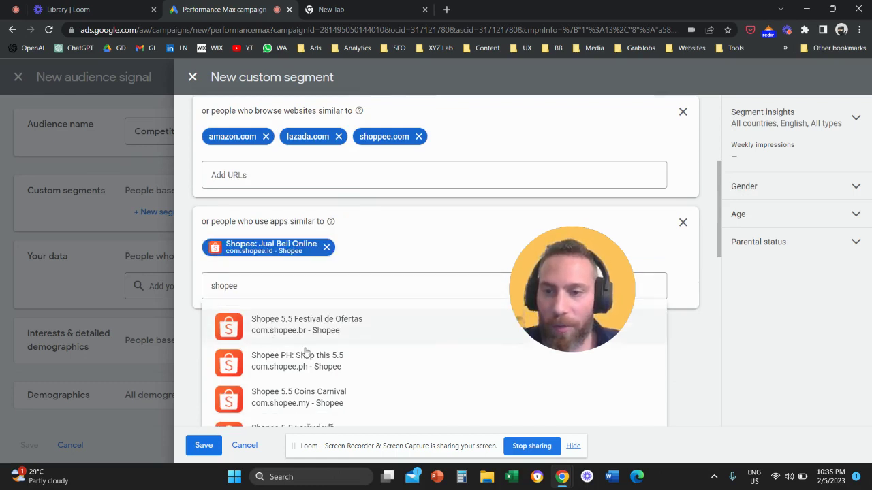
left_click(306, 333)
left_click(308, 337)
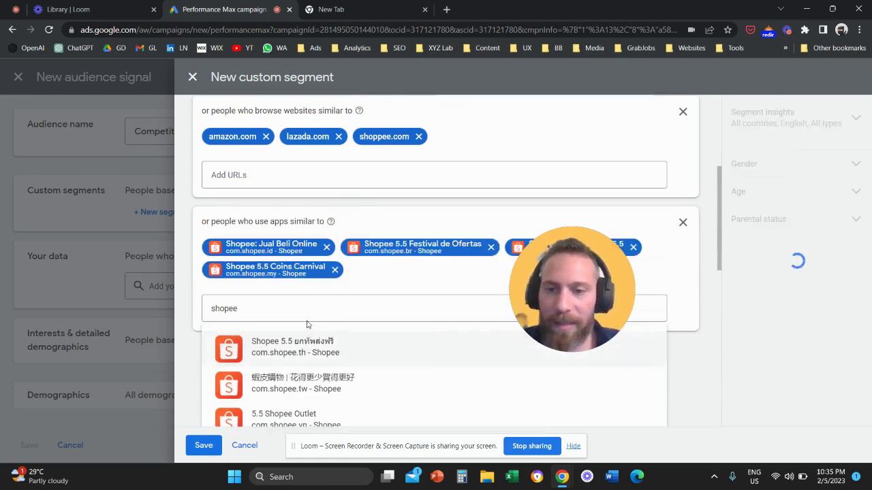
left_click(315, 355)
left_click(319, 357)
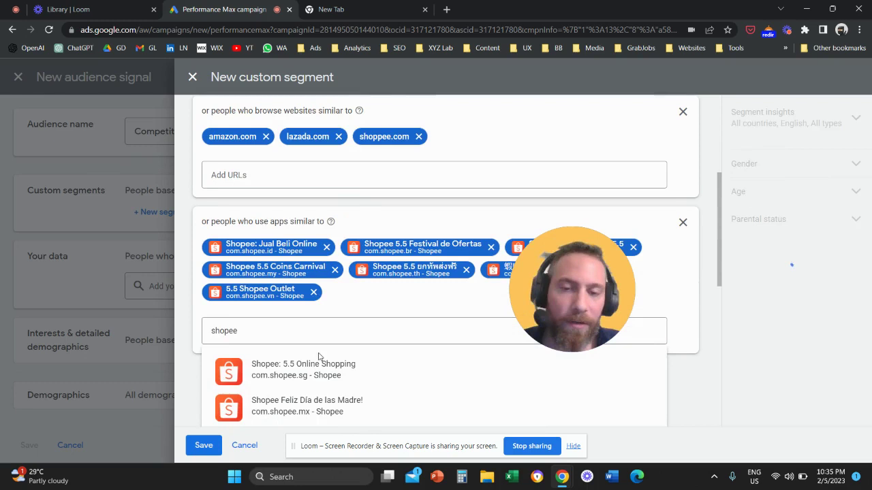
scroll(368, 311, "up", 2)
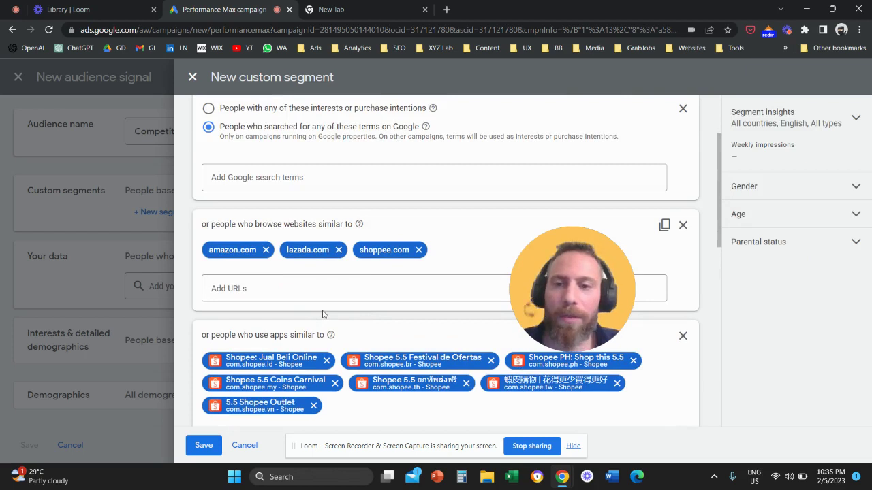
Step: Name the custom segment 'Competitive Websites & Mobile Apps' and save the signal
left_click(204, 447)
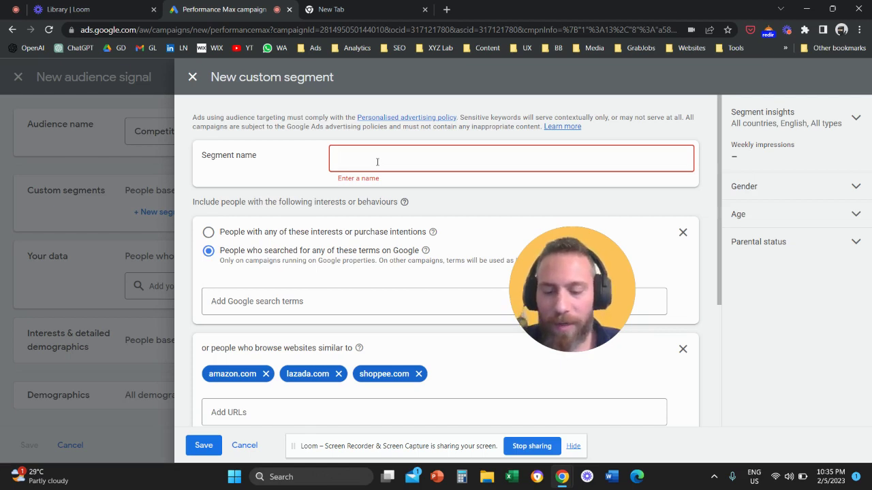
type("Com")
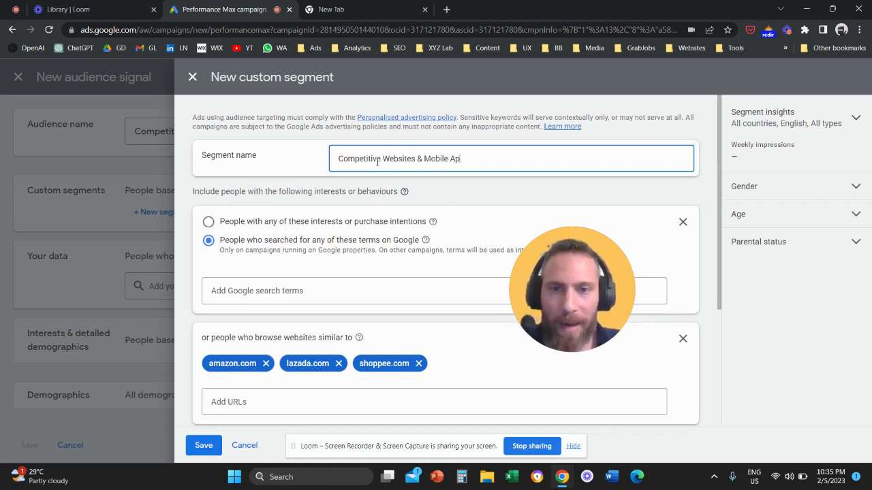
left_click(202, 445)
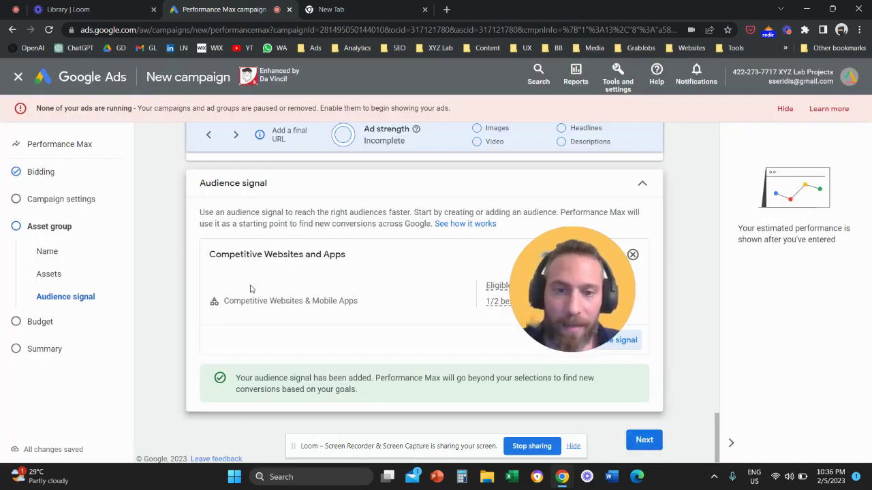
Step: Hide the red 'None of your ads are running' warning banner
left_click_drag(552, 291, 687, 284)
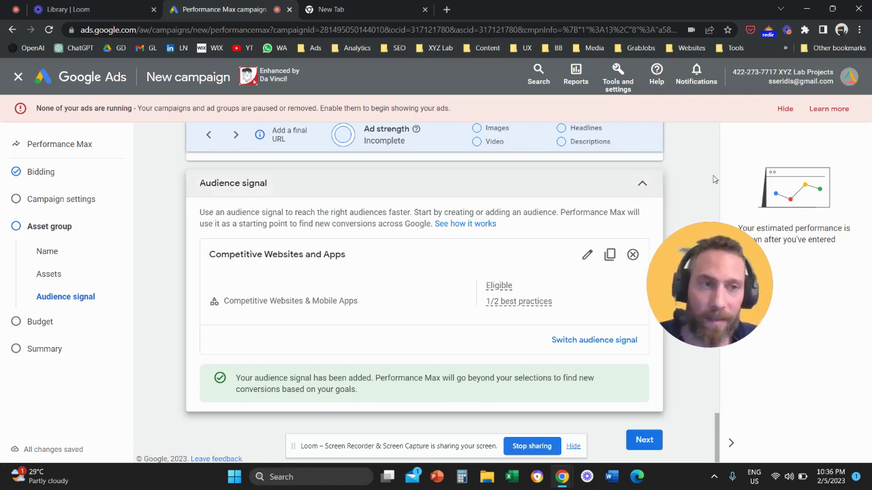
left_click(784, 109)
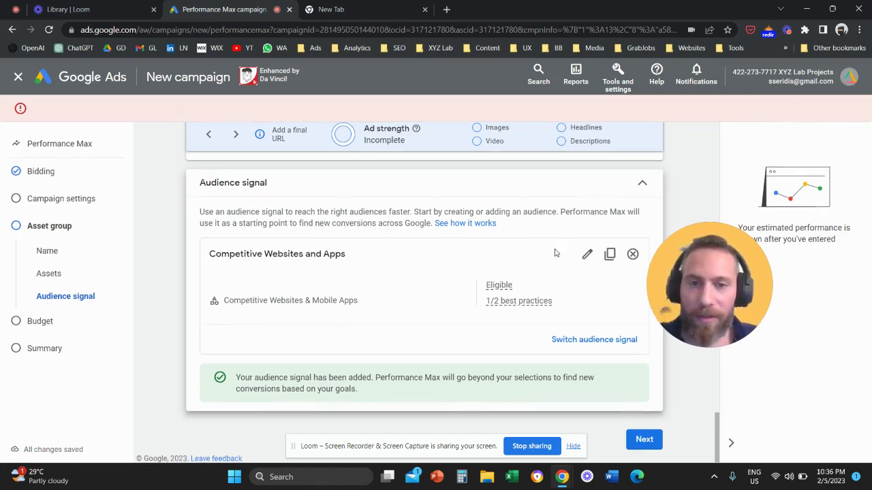